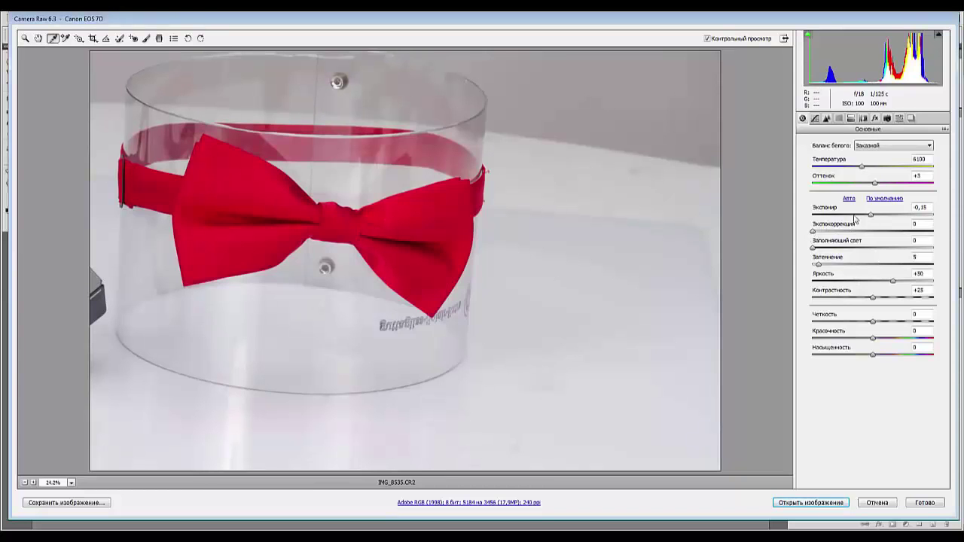
- Raise the raw photo's exposure slightly and open the image for editing
left_click_drag(871, 218, 874, 218)
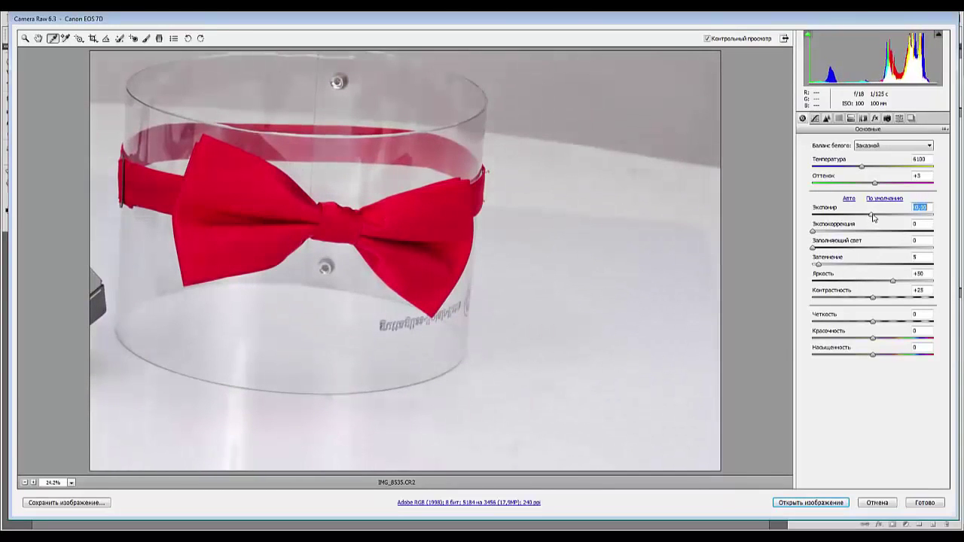
left_click(806, 503)
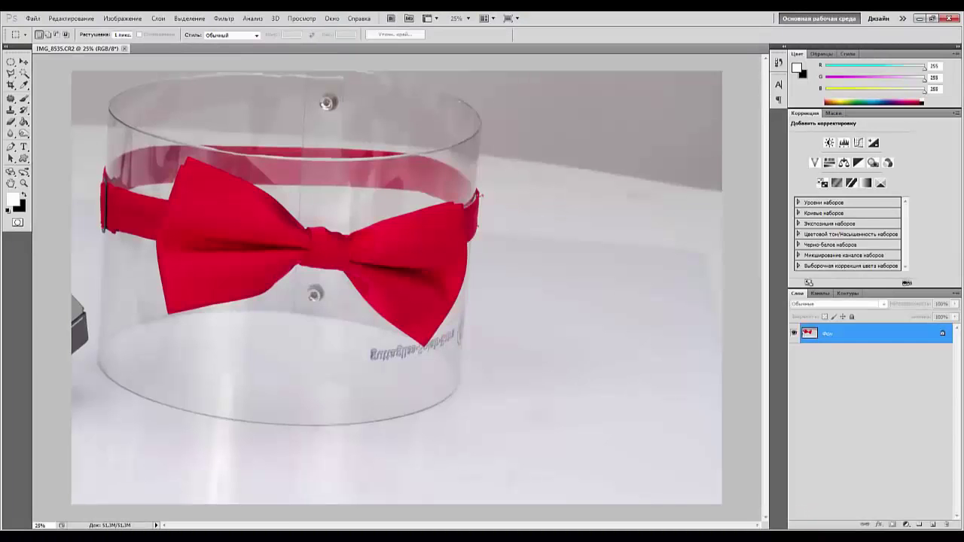
- Start a Pen tool path at the left wing's upper tip, following the bow tie's upper edge across the knot to the right wing's upper corner
key("ctrl+plus")
key("ctrl+plus")
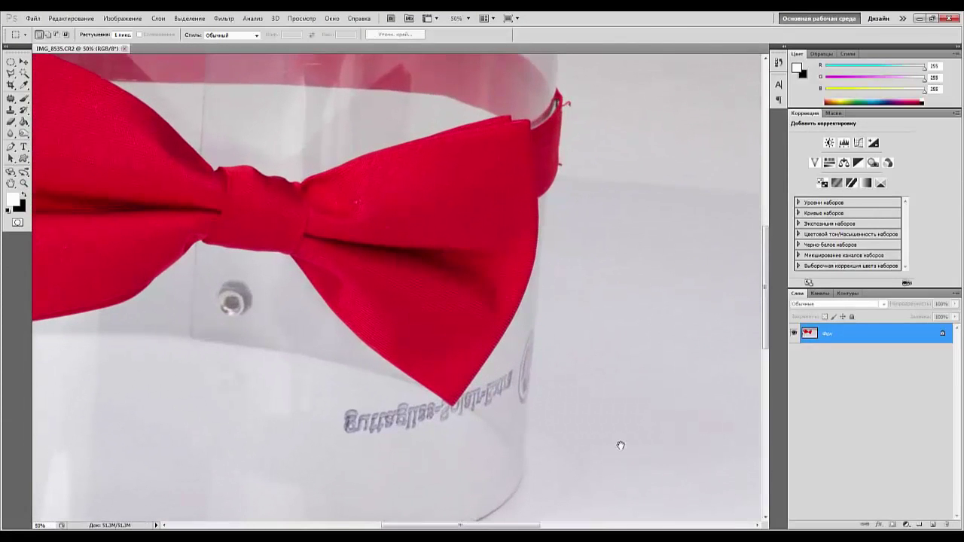
left_click_drag(376, 437, 557, 497)
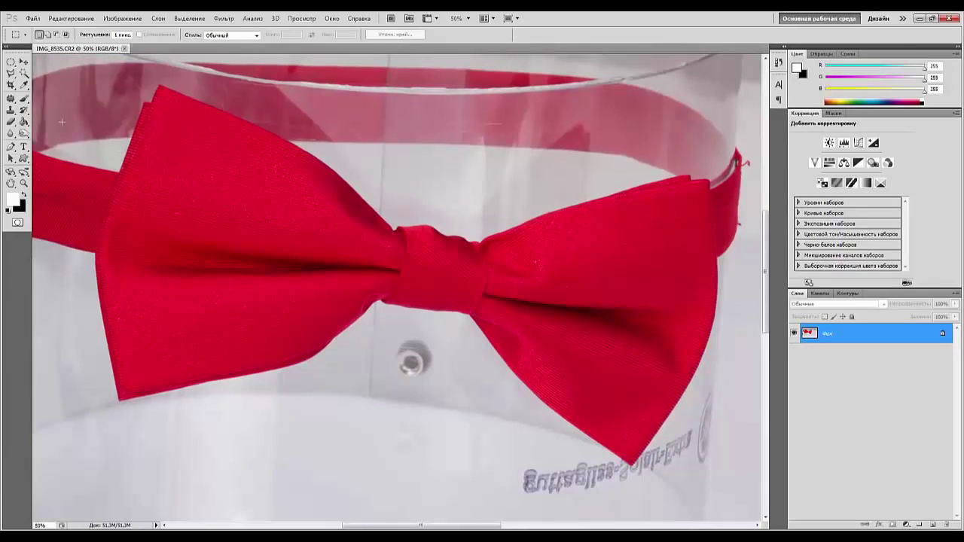
left_click(11, 146)
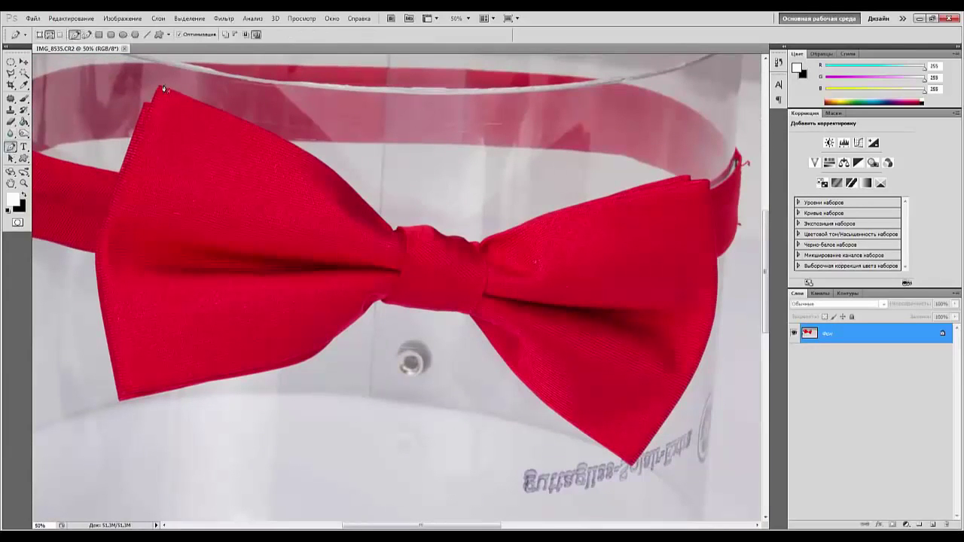
left_click(158, 89)
left_click_drag(311, 157, 334, 167)
left_click_drag(381, 219, 479, 246)
left_click_drag(614, 198, 691, 180)
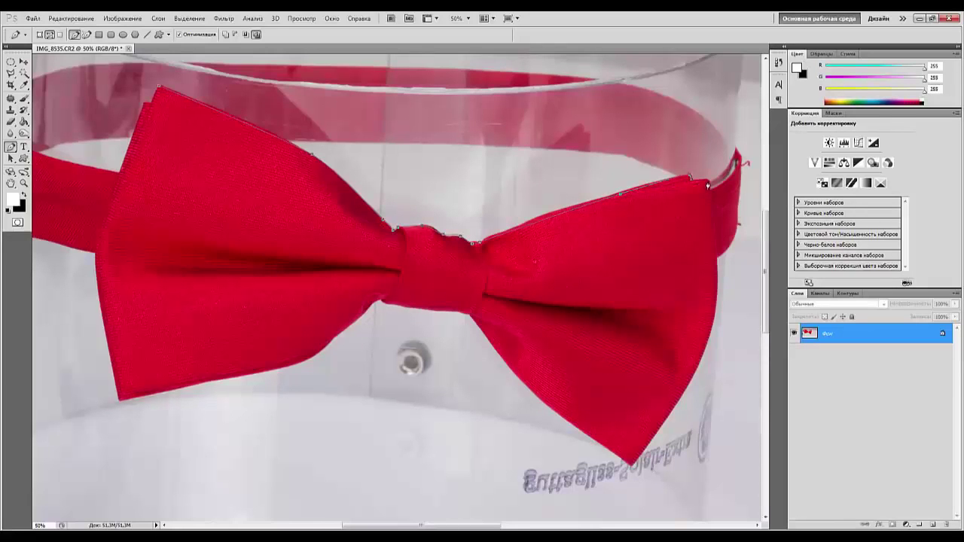
- Continue the path down the right wing's outer edge, around its lower tip and back up to the underside of the knot
left_click_drag(714, 318, 703, 359)
left_click(624, 462)
left_click_drag(542, 404, 530, 390)
left_click_drag(484, 338, 443, 311)
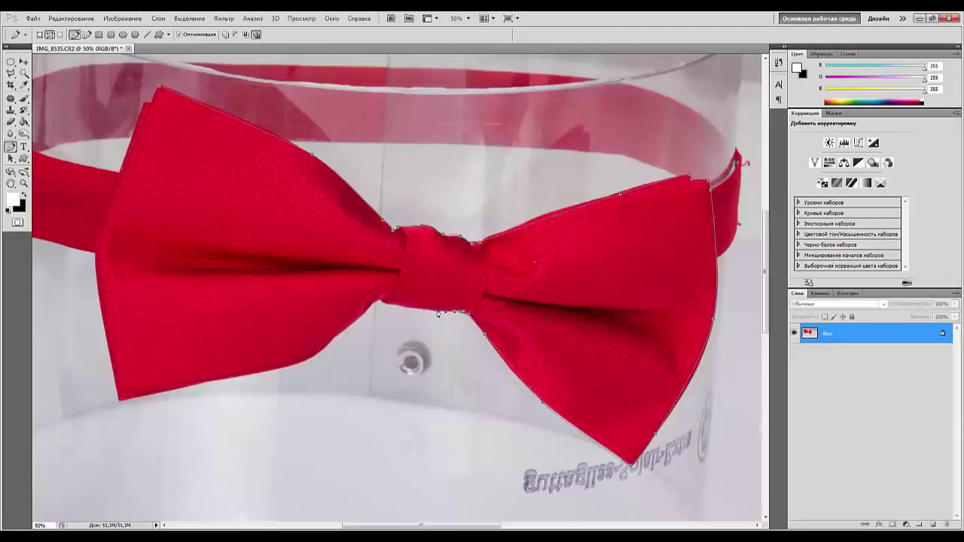
- Trace the left wing's lower and outer edges and close the path at its starting point
left_click(380, 301)
left_click_drag(350, 329, 339, 331)
left_click(321, 352)
left_click(220, 380)
left_click(192, 385)
left_click(121, 400)
left_click_drag(96, 246, 93, 289)
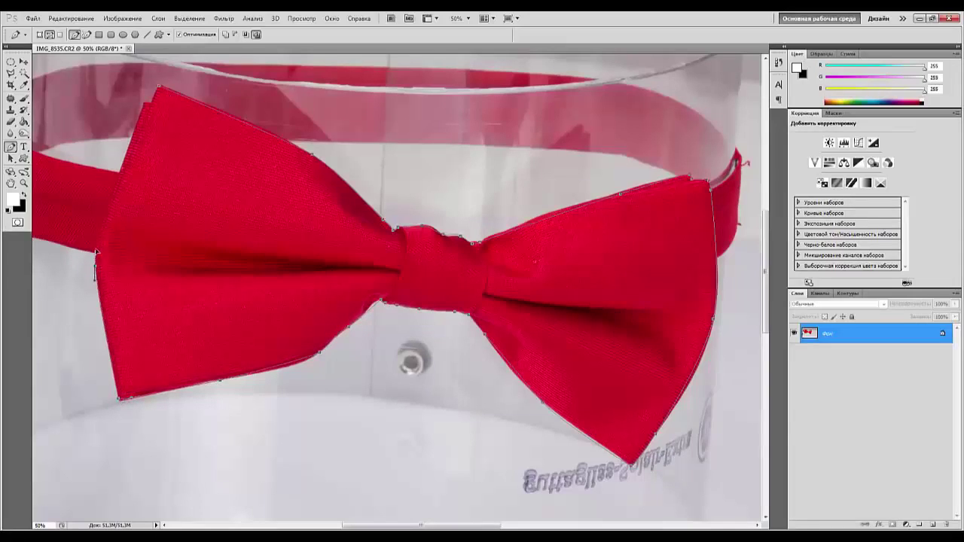
left_click(148, 106)
left_click(158, 90)
- Refine the path's anchor points and curve handles along the knot and the lower edges of both wings to fit the fabric
left_click(467, 240, "ctrl")
left_click(316, 352, "ctrl")
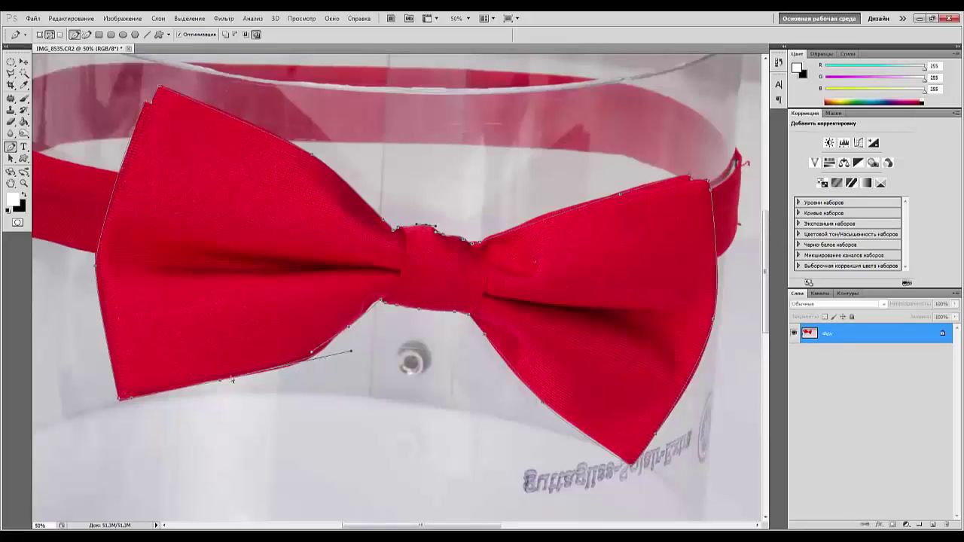
left_click(220, 384)
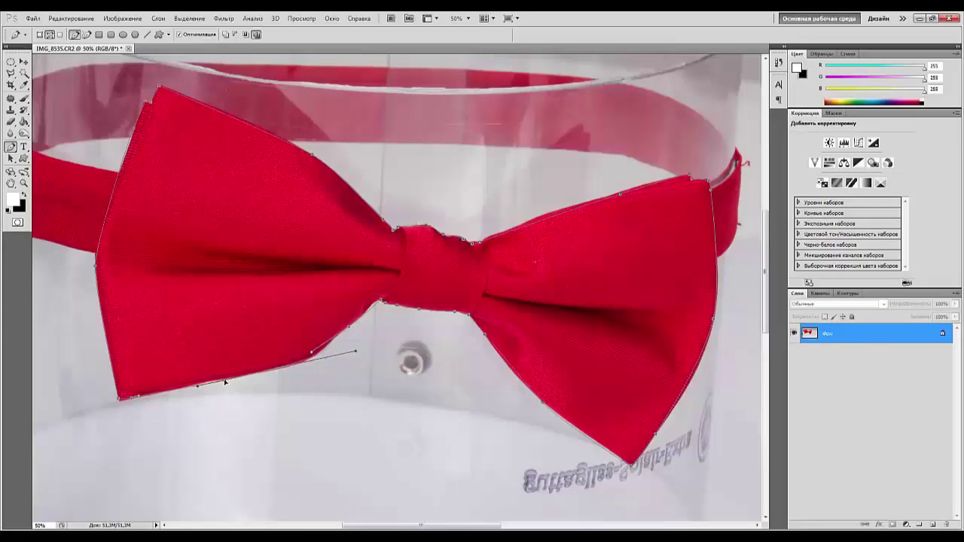
left_click_drag(225, 382, 223, 381)
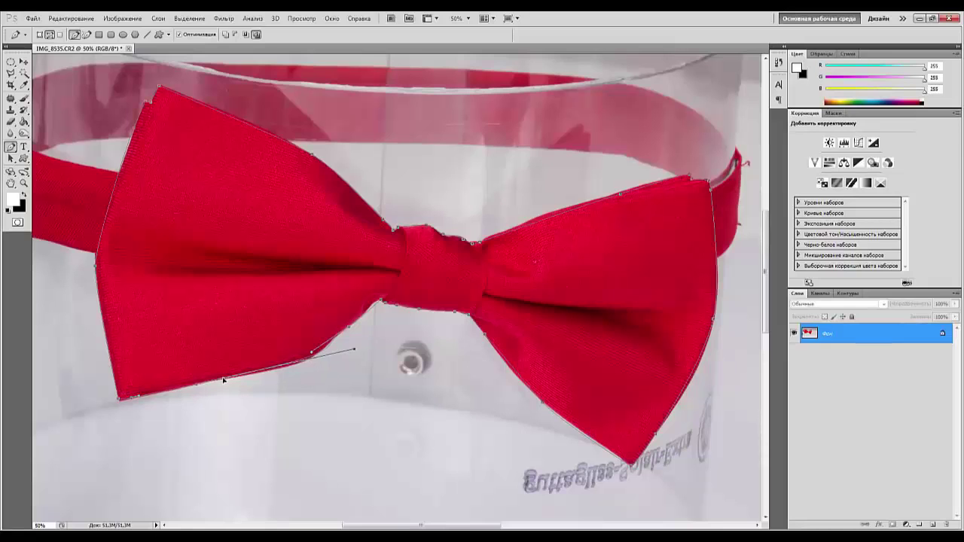
left_click(373, 309)
left_click(542, 404)
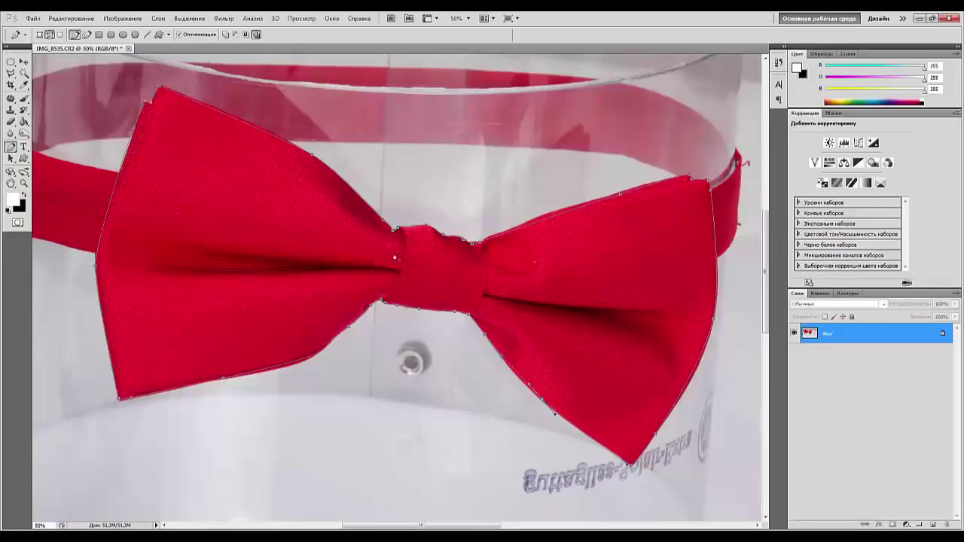
- Convert the bow tie path into a new selection with a 1-pixel feather radius and anti-aliasing
right_click(377, 243)
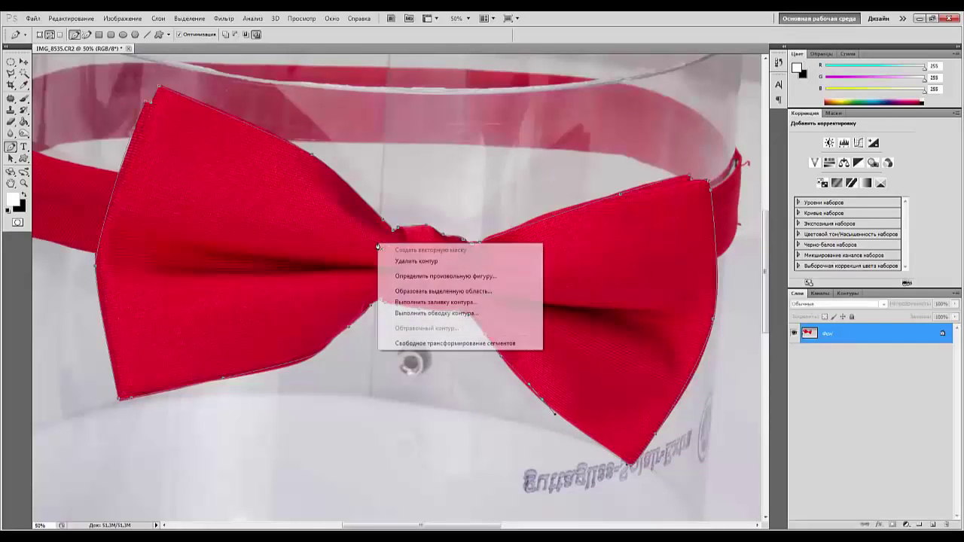
left_click(426, 292)
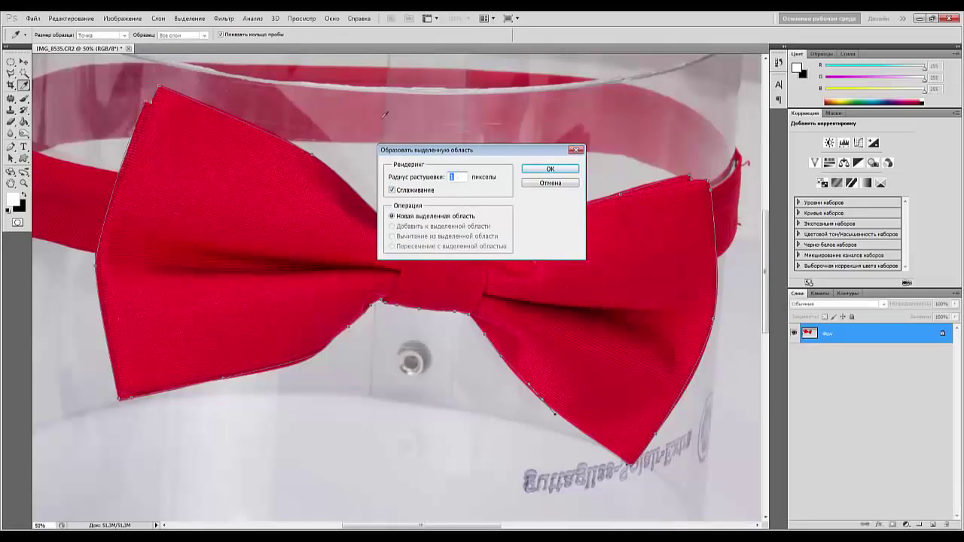
left_click(549, 169)
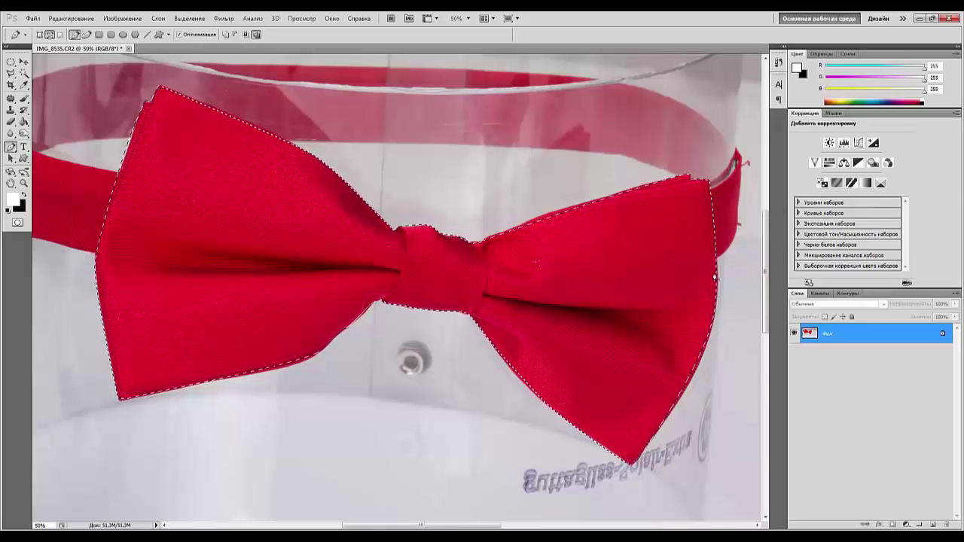
- Copy the selected bow tie onto its own layer
key("ctrl+minus")
key("ctrl+minus")
key("ctrl+minus")
key("ctrl+minus")
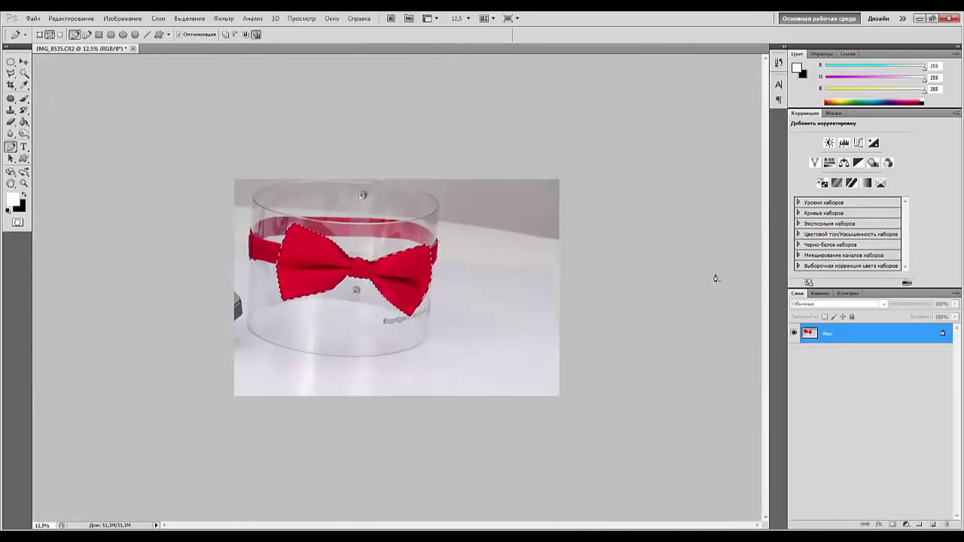
key("ctrl+j")
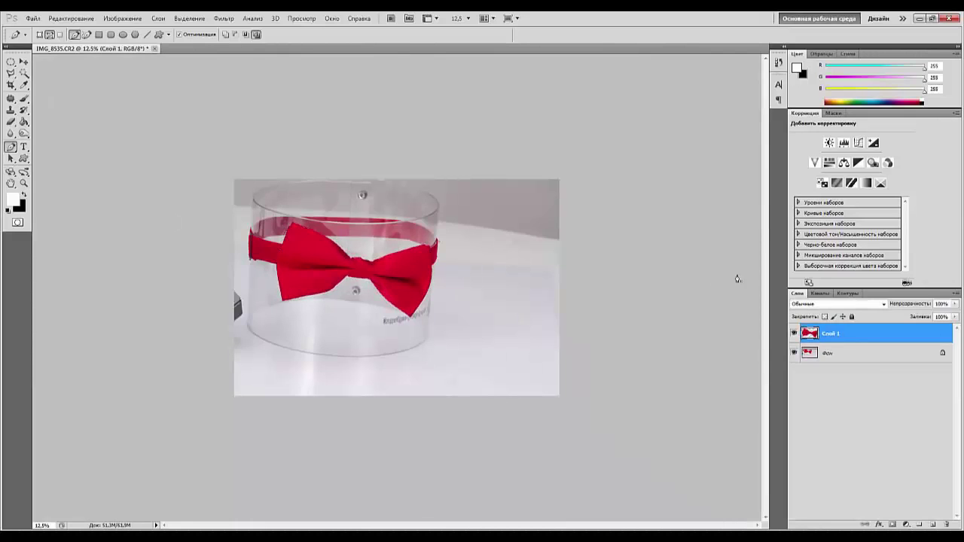
- Add a new layer directly above the background and fill it with white using the Paint Bucket tool
left_click(870, 357)
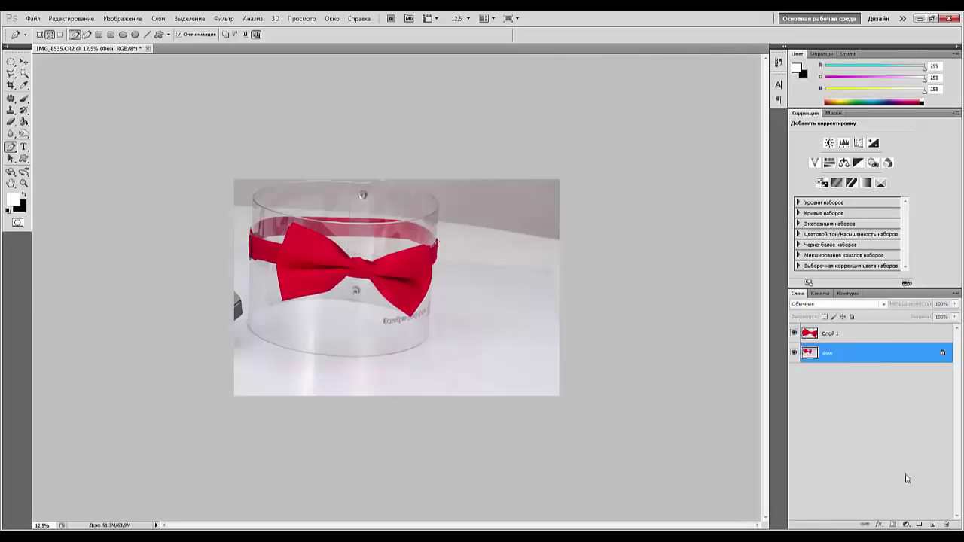
left_click(932, 525)
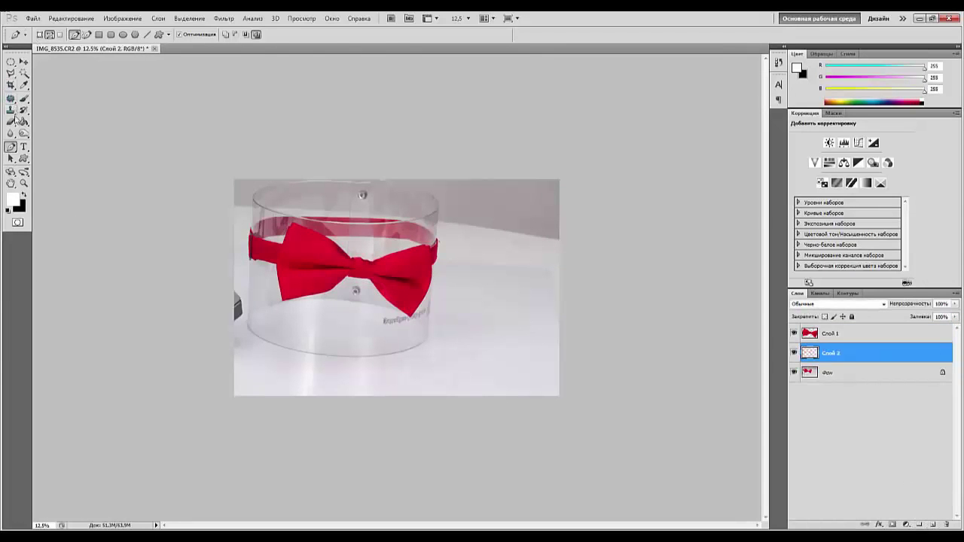
left_click(23, 122)
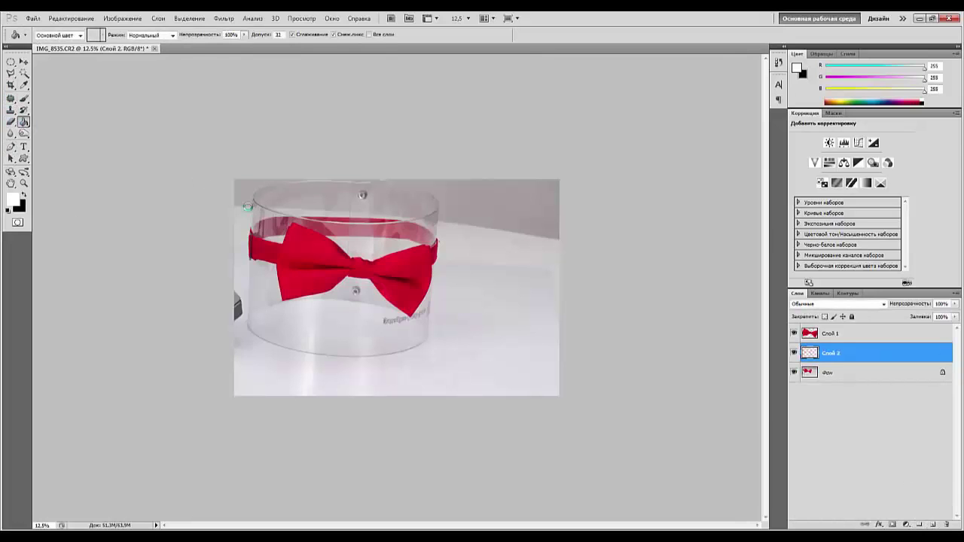
left_click(247, 206)
- Crop the image to the 3:2 rectangular selection around the bow tie and clear the selection
key("ctrl+plus")
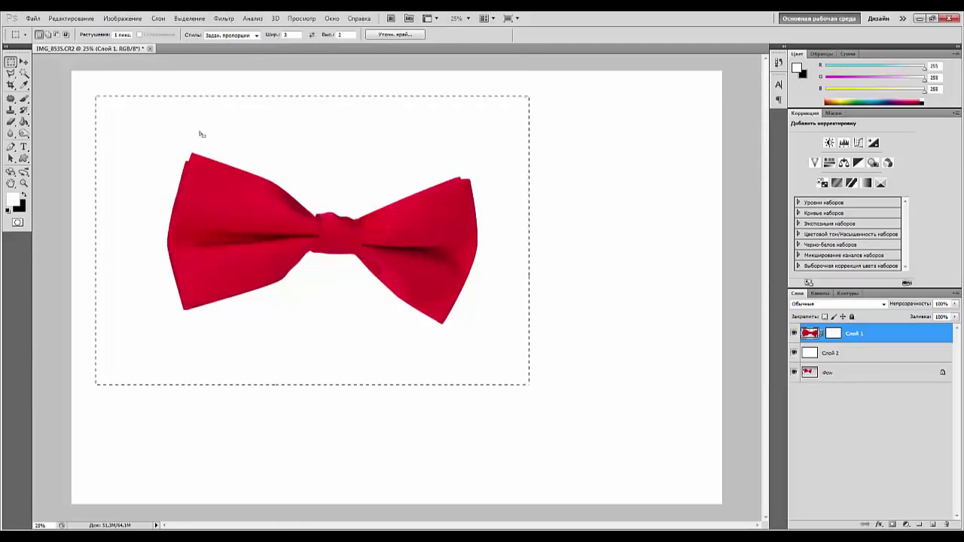
left_click(122, 18)
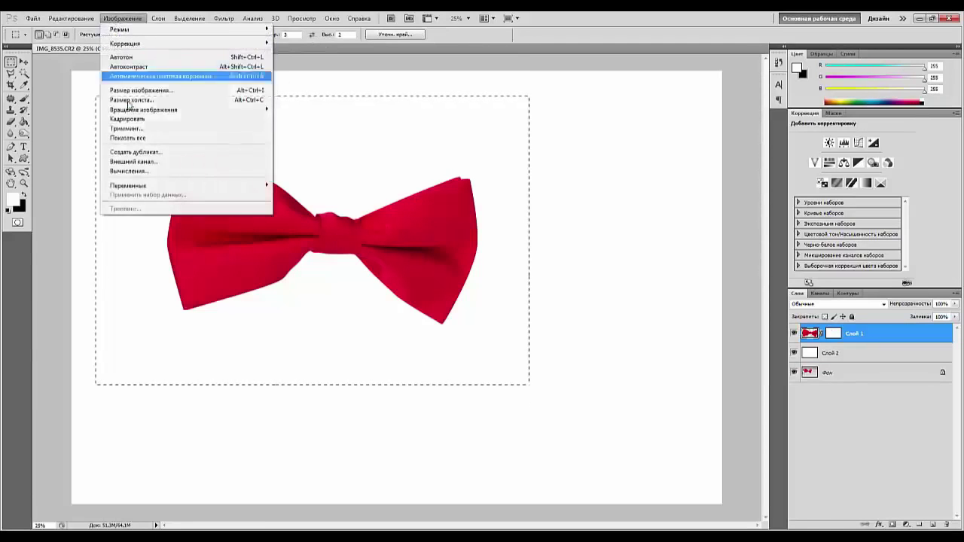
left_click(129, 119)
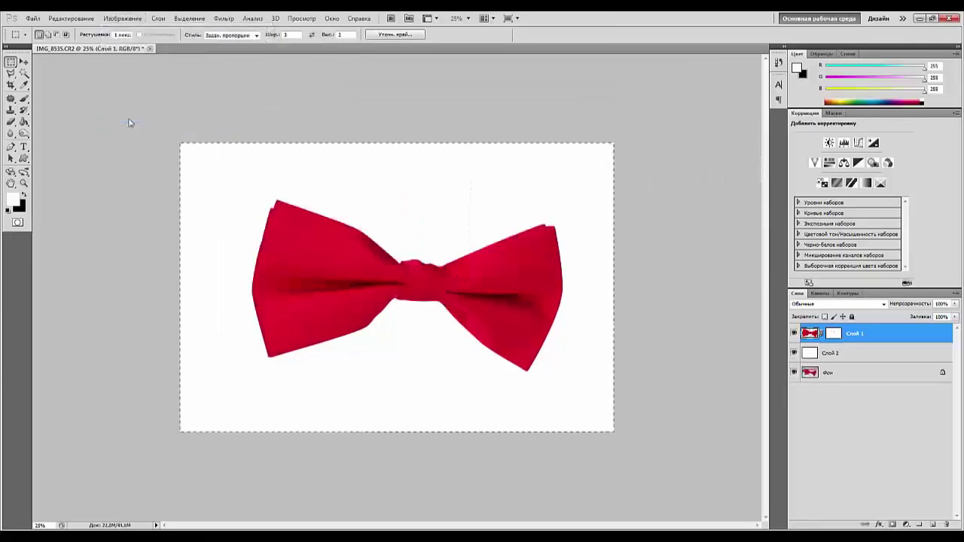
left_click(26, 63)
key("ctrl+d")
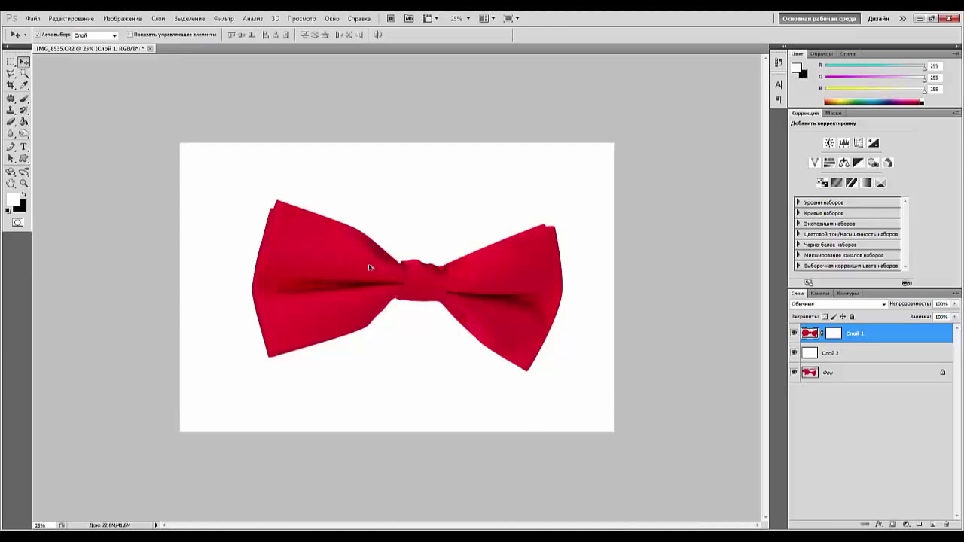
- Duplicate the bow tie layer with the copy offset downward, and remove the layer masks from both bow tie layers
left_click_drag(369, 264, 371, 333)
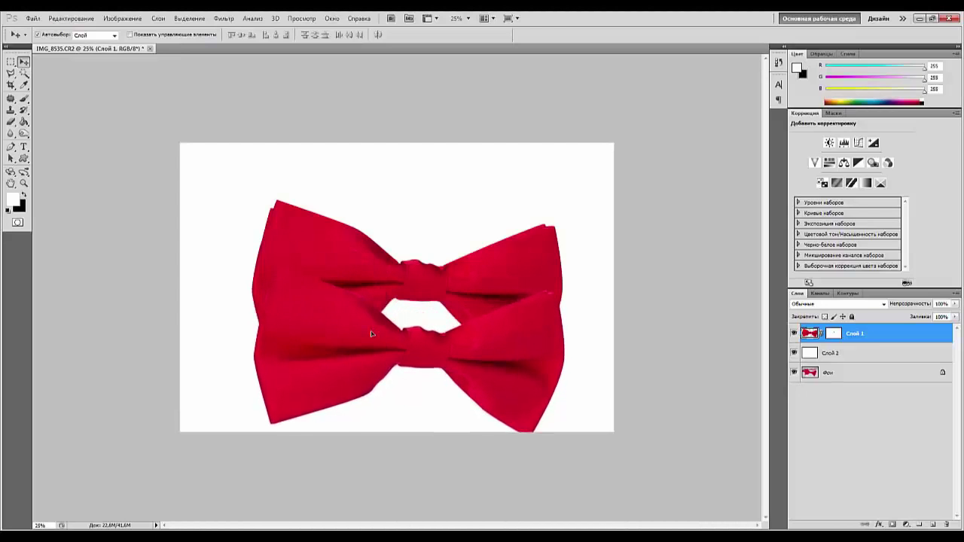
key("ctrl+j")
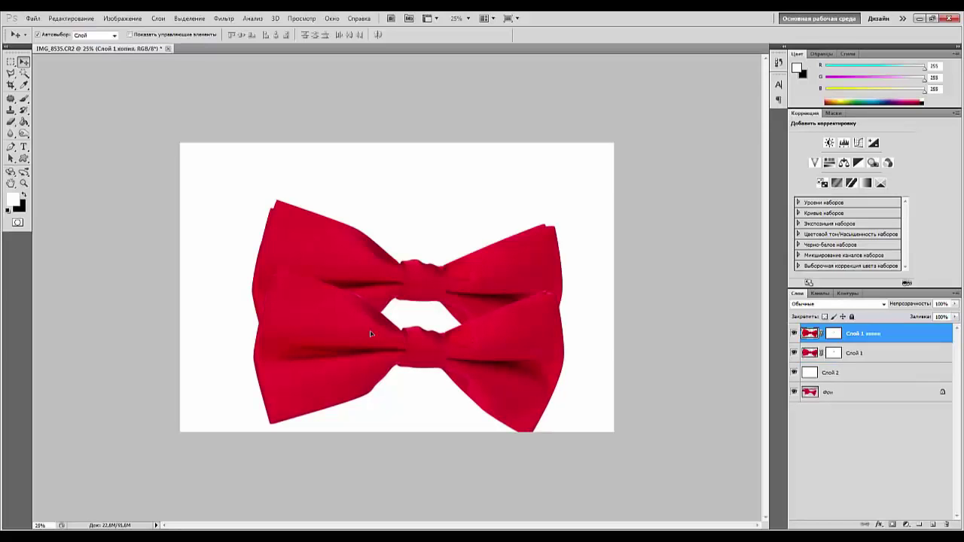
left_click(834, 335)
right_click(833, 335)
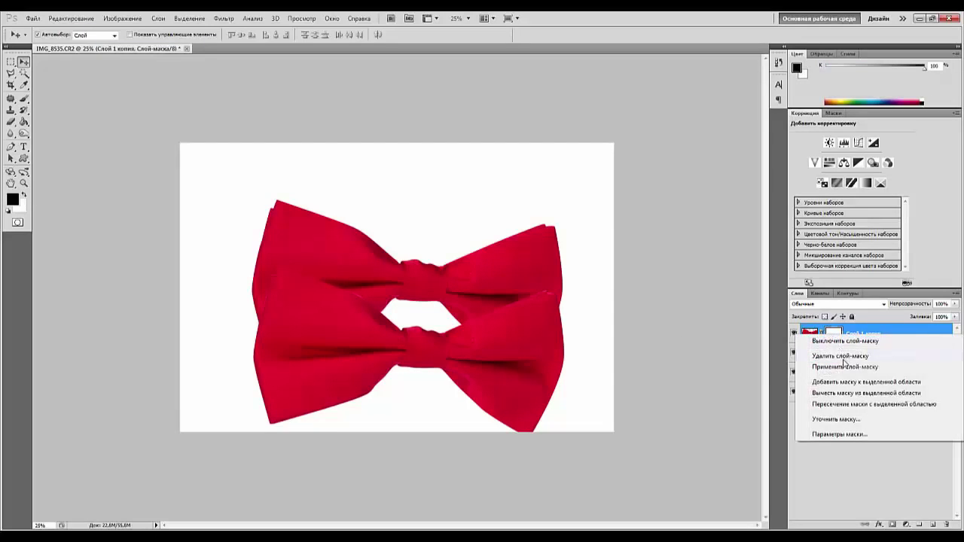
left_click(843, 358)
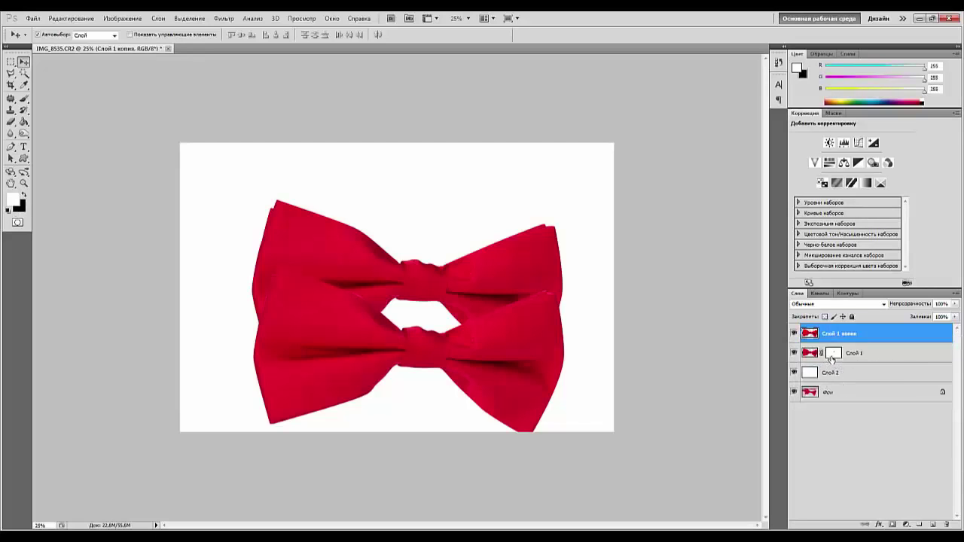
right_click(831, 358)
left_click(826, 391)
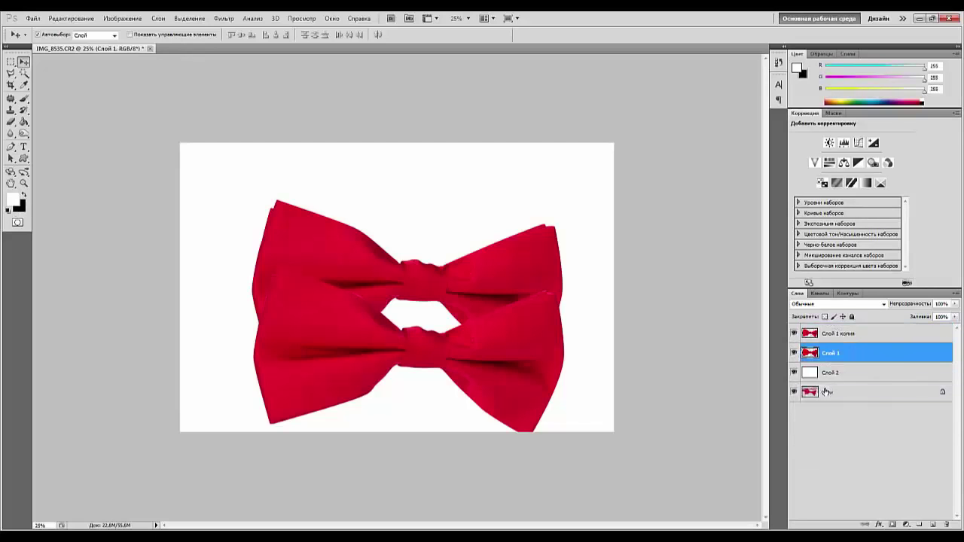
- Place the bow tie copy beneath the original in the layer stack and flip it vertically
left_click(848, 336)
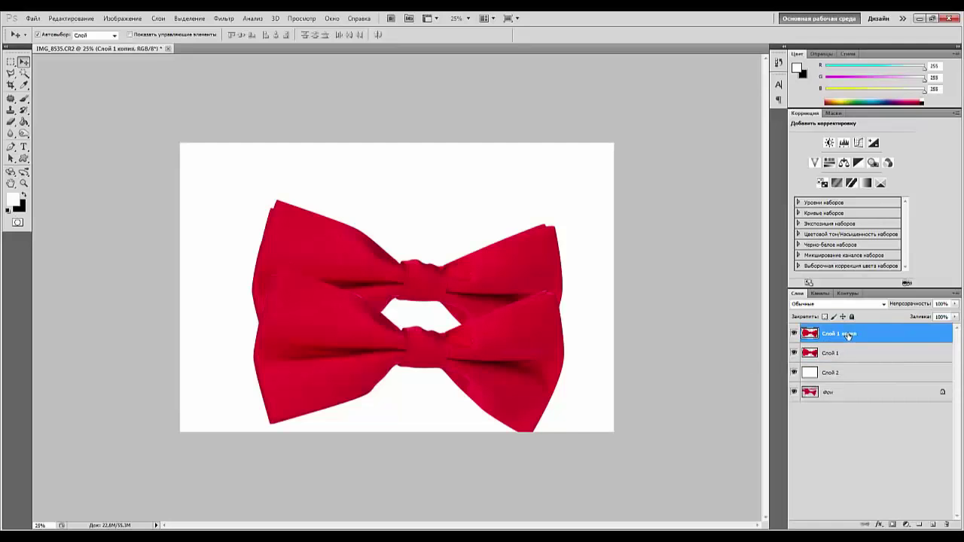
left_click_drag(840, 337, 845, 363)
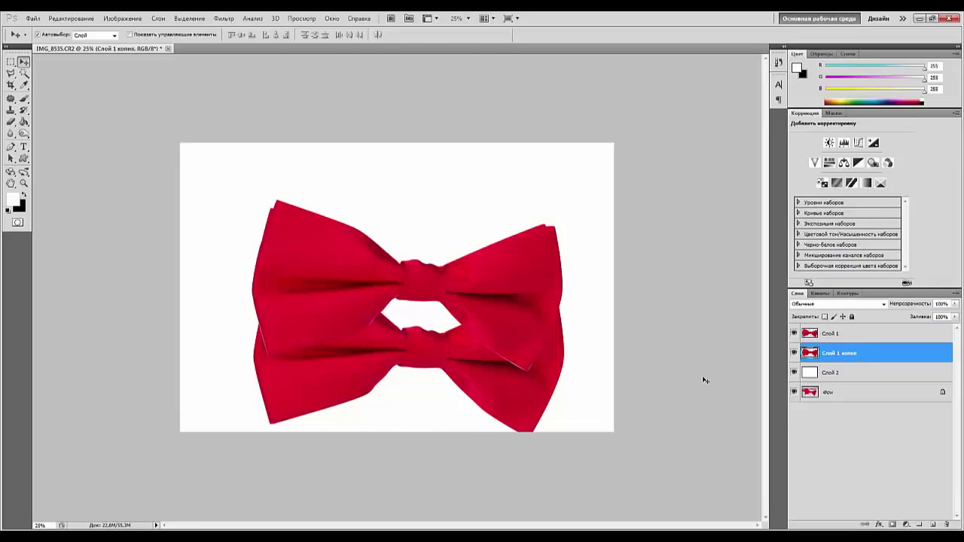
key("ctrl+t")
right_click(423, 357)
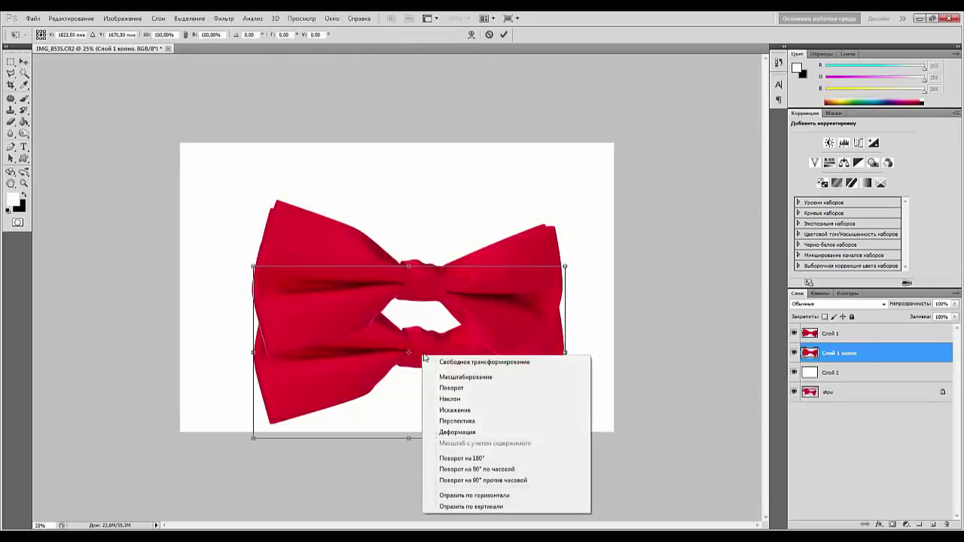
left_click(471, 506)
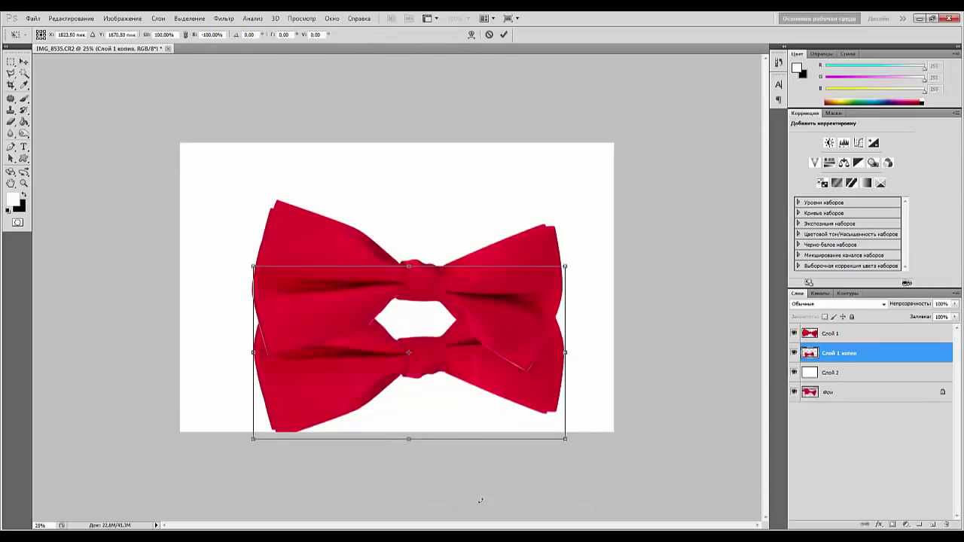
- Move the flipped bow tie copy below the original and rotate it slightly so its tips meet the original's lower corners
left_click_drag(427, 353, 420, 460)
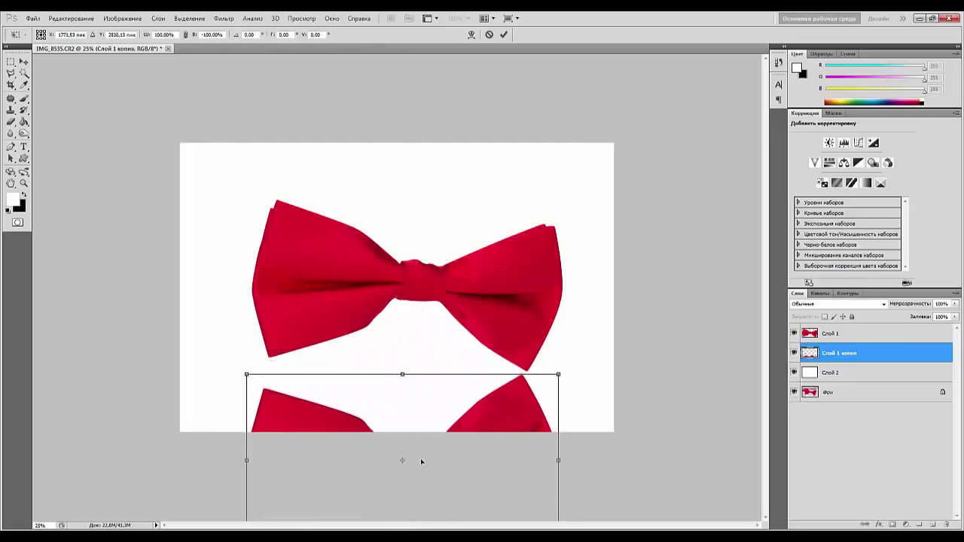
left_click_drag(571, 370, 542, 378)
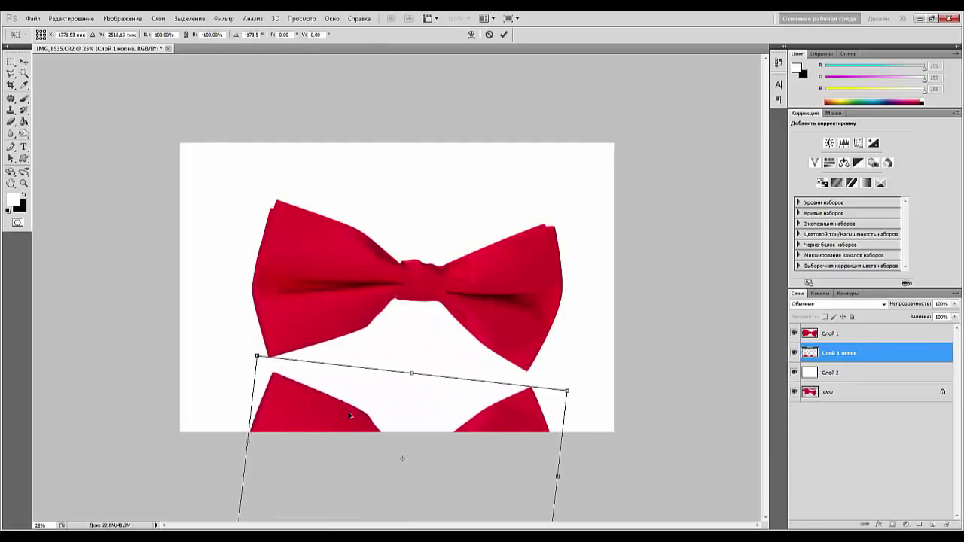
left_click_drag(349, 415, 338, 405)
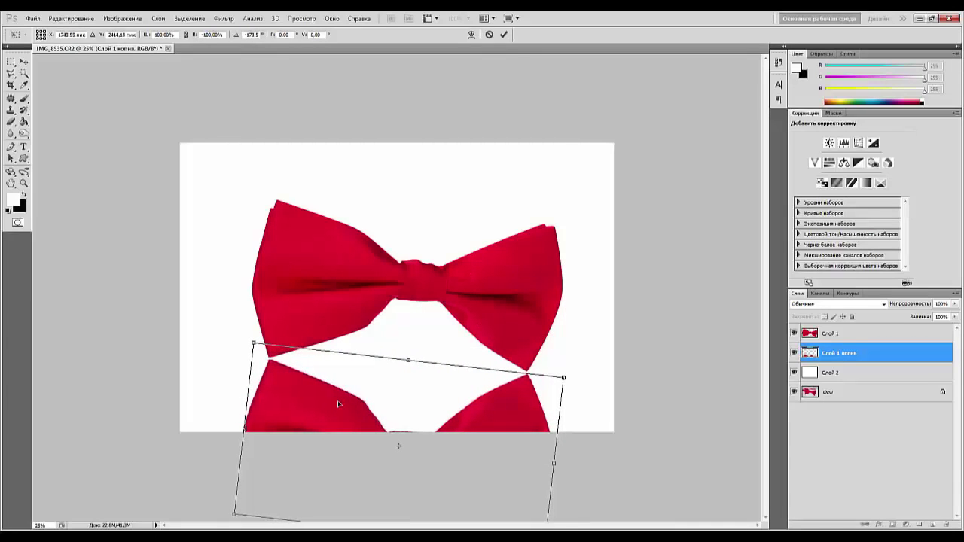
key("Return")
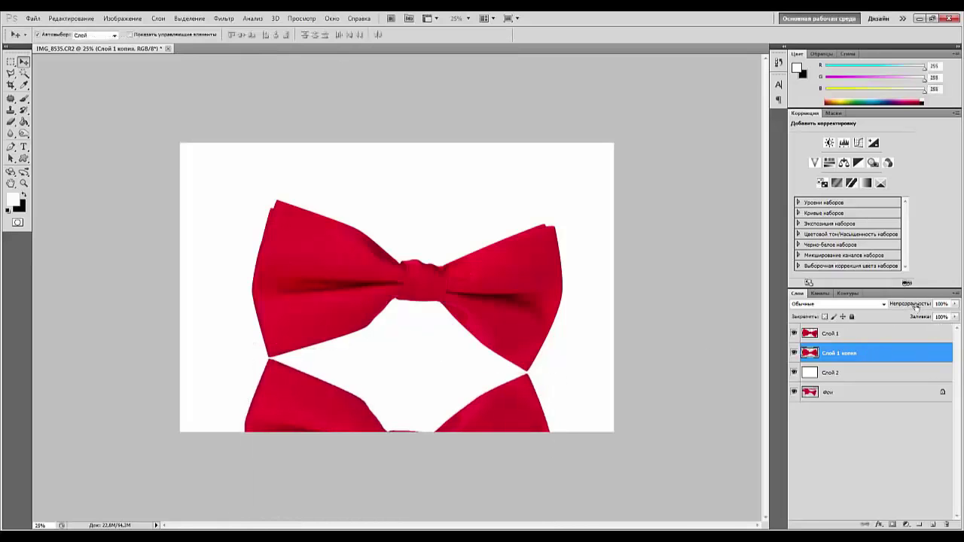
- Lower the reflection layer's opacity to 35% and add a black layer mask that hides it
left_click_drag(916, 307, 882, 304)
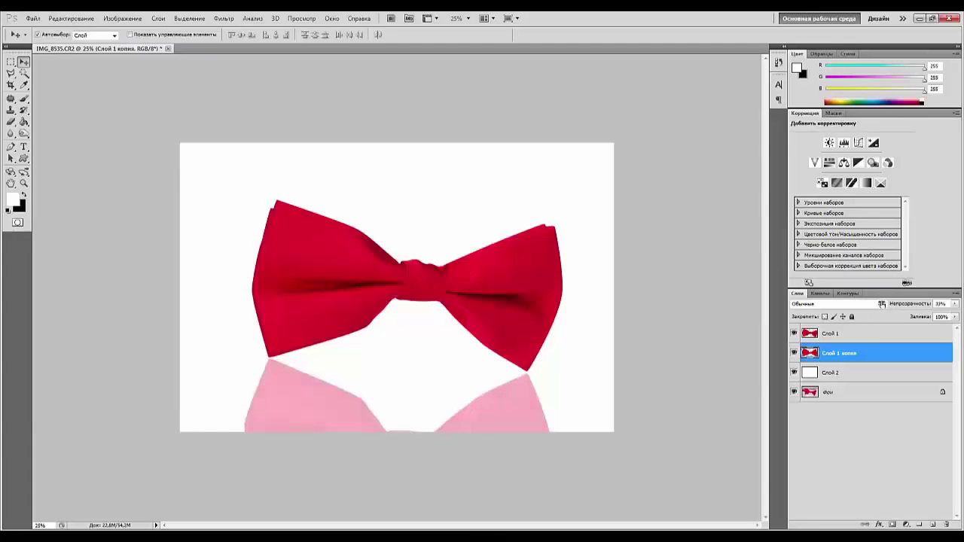
left_click_drag(880, 303, 882, 304)
left_click_drag(902, 306, 903, 307)
left_click(892, 525, "alt")
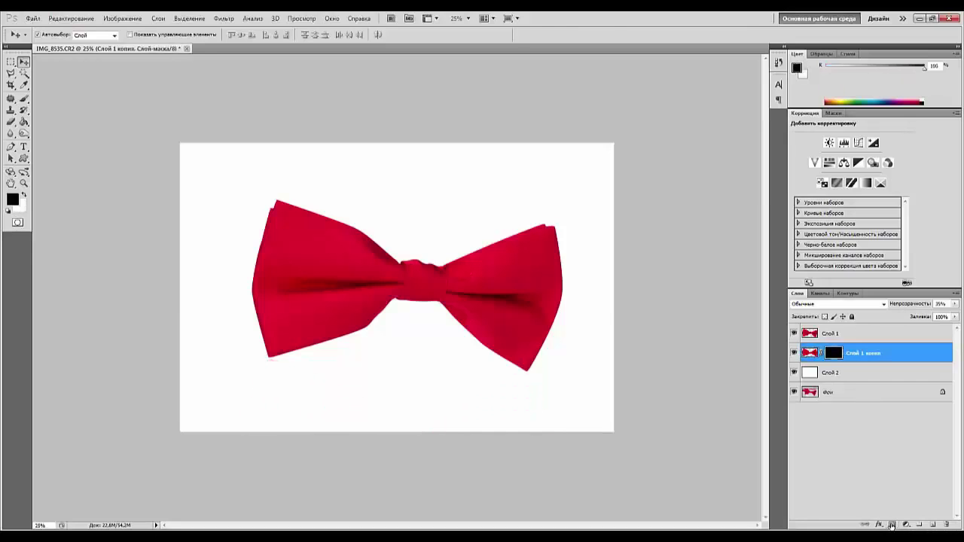
- Paint the reflection's mask along the bow tie's lower edge with a white 911 px brush at 50% opacity for a fading reflection
left_click(24, 99)
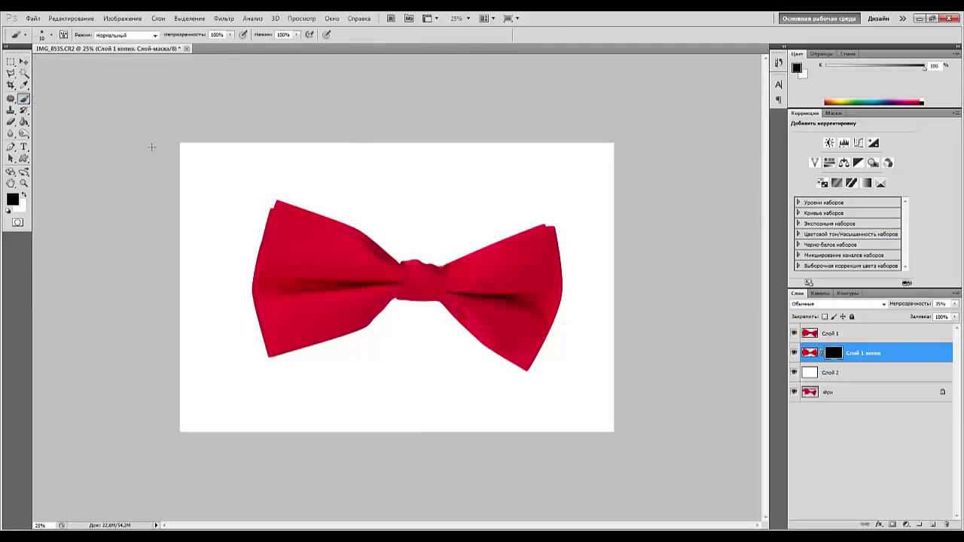
left_click(24, 195)
right_click(474, 212)
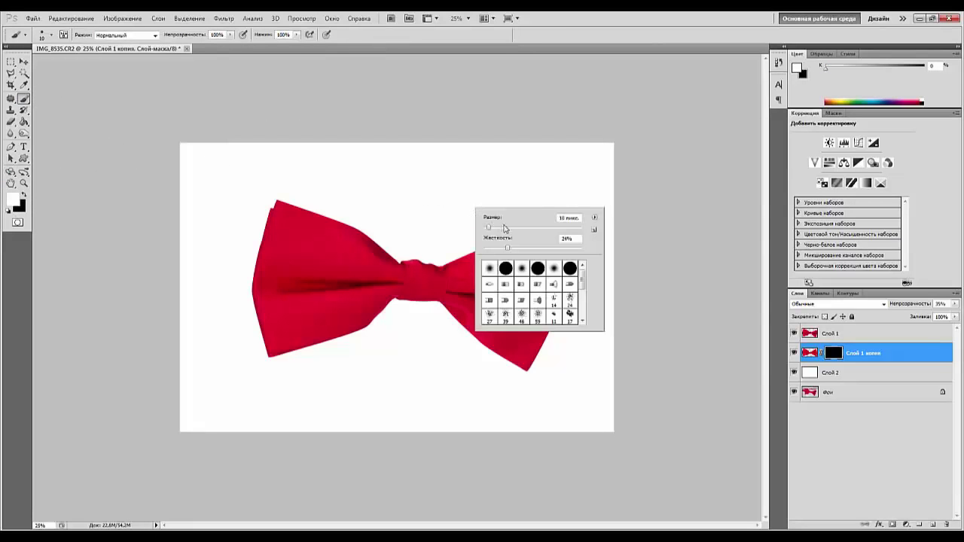
left_click_drag(490, 227, 576, 229)
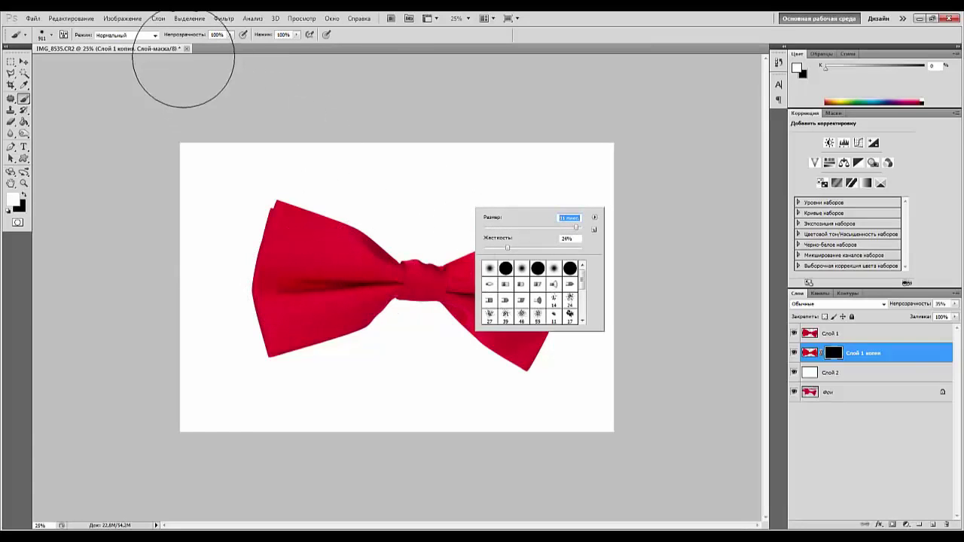
left_click(230, 35)
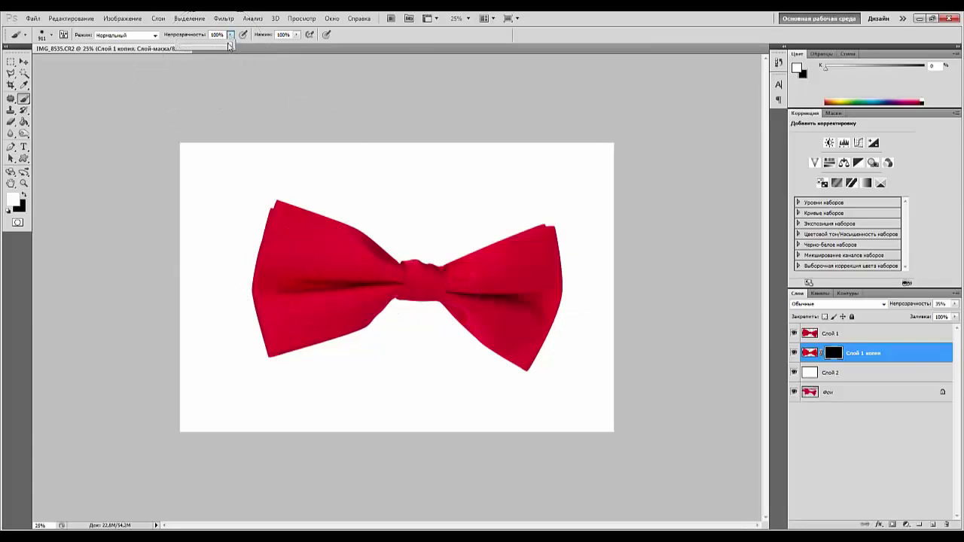
left_click_drag(230, 45, 204, 47)
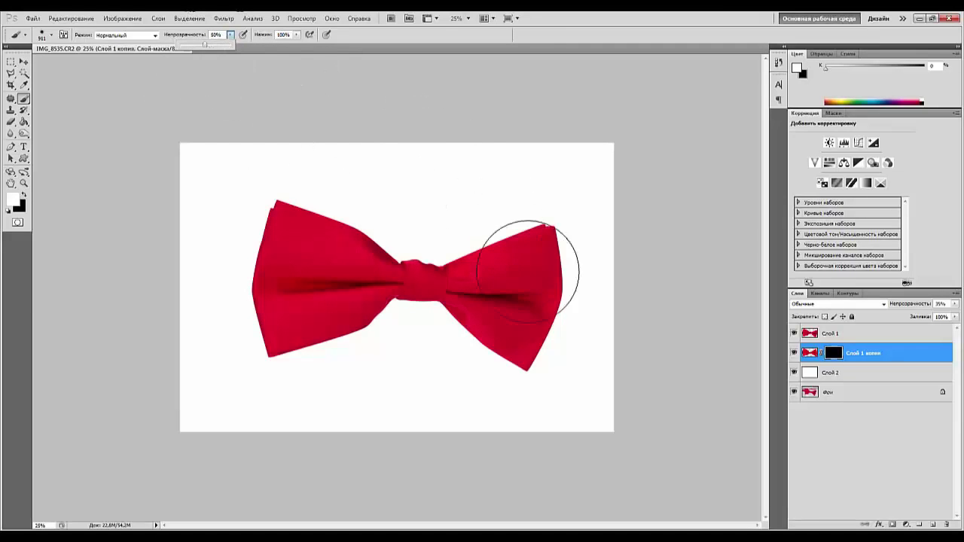
mouse_move(496, 330)
left_mouse_down()
mouse_move(527, 341)
mouse_move(484, 338)
mouse_move(529, 339)
mouse_move(305, 346)
mouse_move(281, 329)
mouse_move(287, 333)
mouse_move(267, 349)
mouse_move(250, 329)
left_mouse_up()
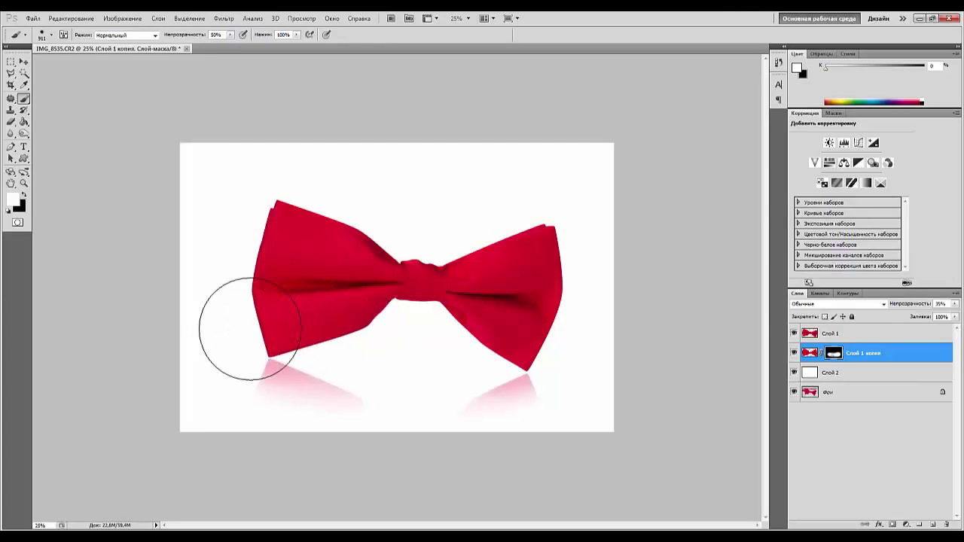
- Apply Smart Sharpen to the original bow tie layer with a 1.5 px radius and Gaussian blur removal
left_click(851, 333)
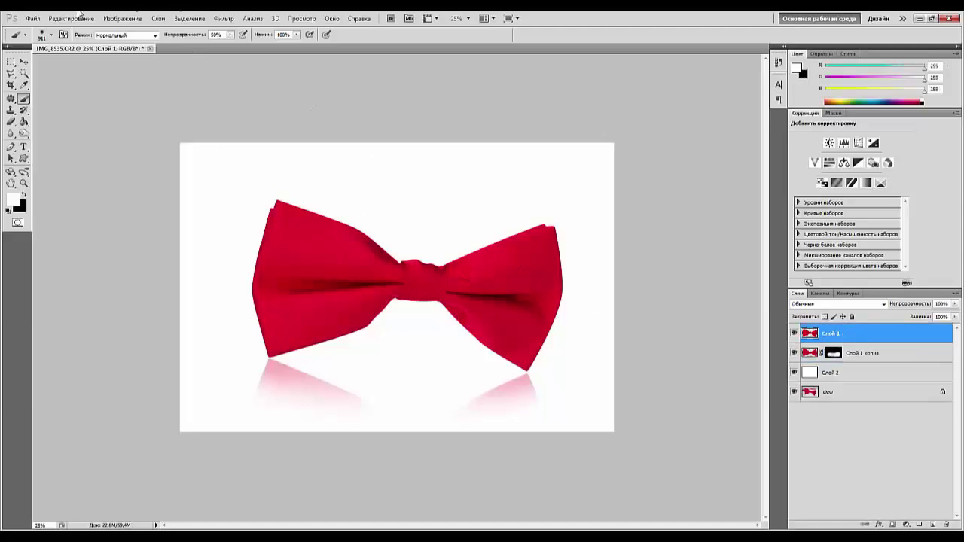
left_click(192, 23)
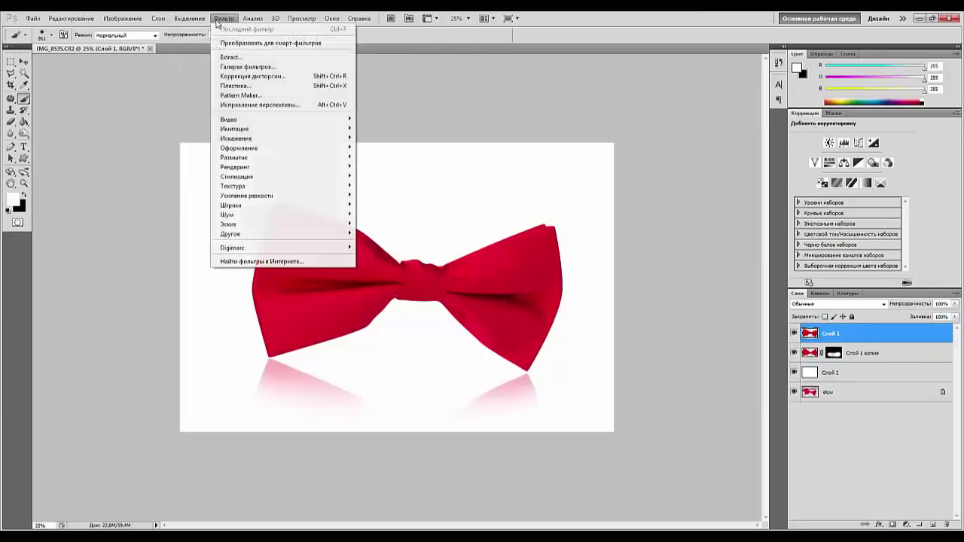
mouse_move(238, 153)
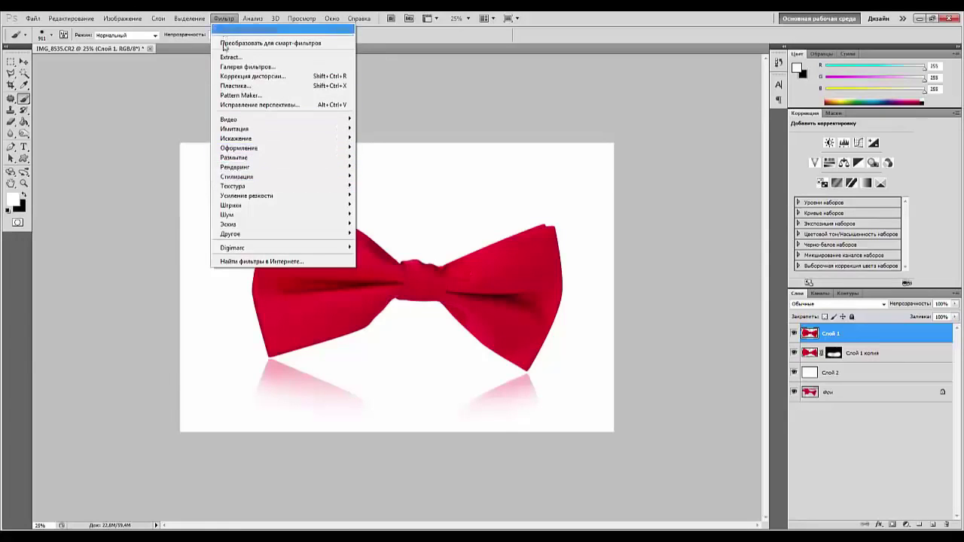
mouse_move(245, 196)
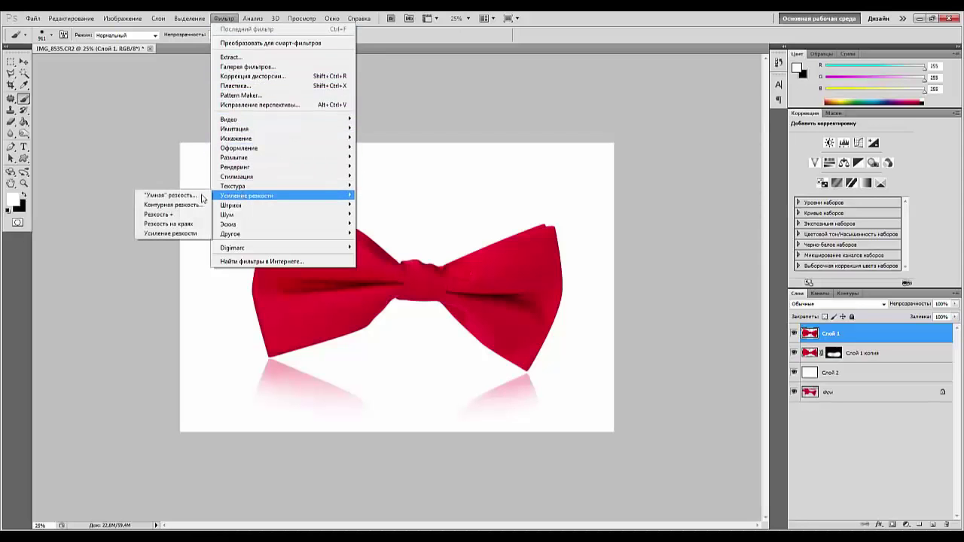
left_click(171, 196)
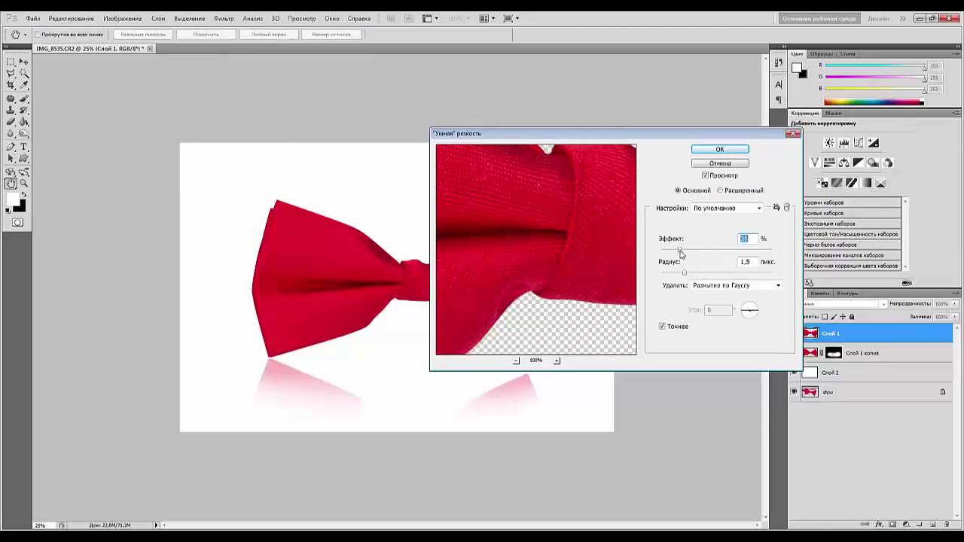
left_click_drag(682, 255, 683, 250)
left_click(716, 149)
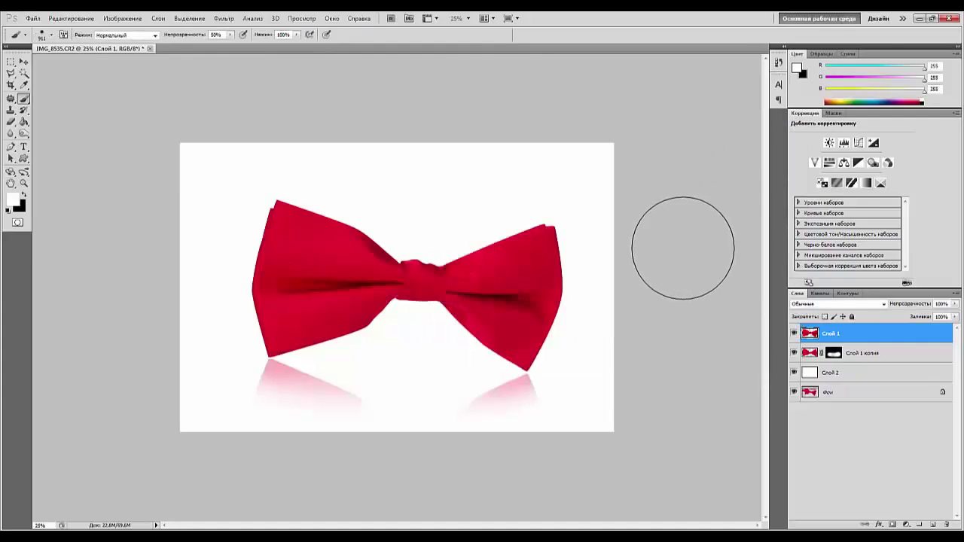
- Examine the sharpened fabric texture close up and check the whole bow tie with its reflection
key("ctrl+plus")
key("ctrl+plus")
key("ctrl+plus")
key("ctrl+plus")
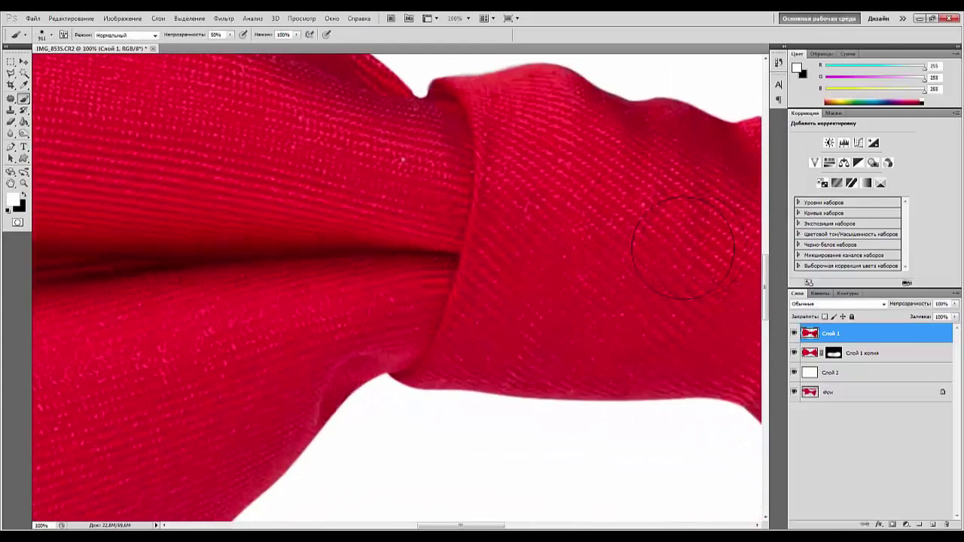
key("ctrl+minus")
key("ctrl+minus")
key("ctrl+minus")
key("ctrl+minus")
key("ctrl+minus")
key("ctrl+minus")
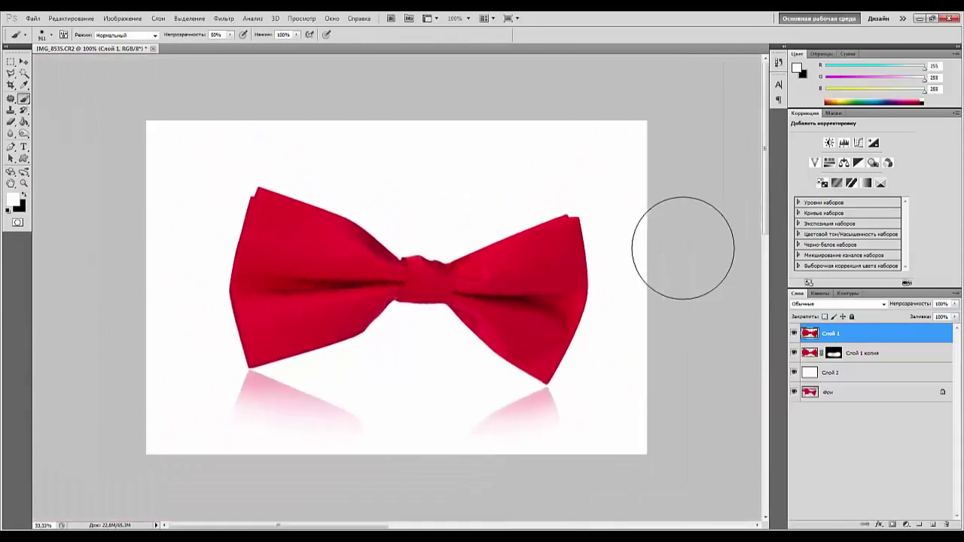
key("bracketleft")
key("bracketleft")
key("bracketleft")
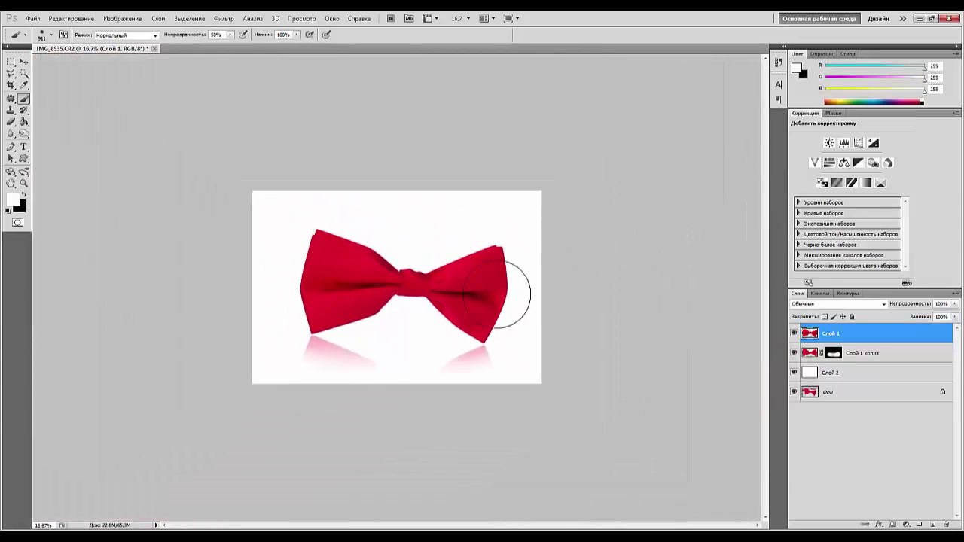